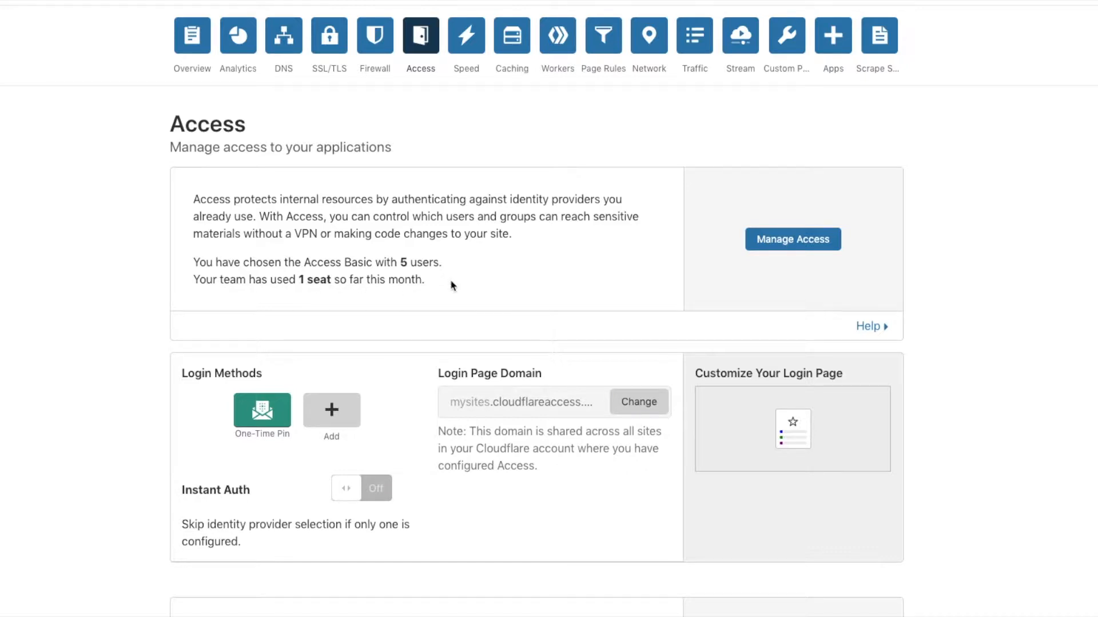
Open beachfrontsolutions.com in a new browser tab, and visit the site from an incognito window
scroll(452, 286, "down", 3)
scroll(452, 286, "up", 3)
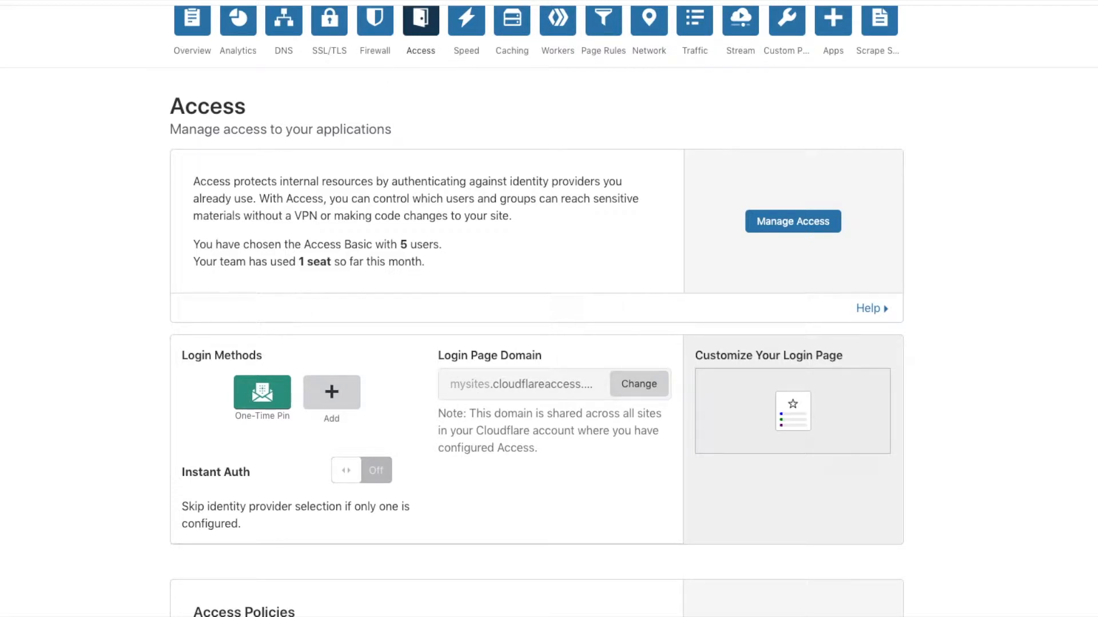
key("super+t")
type("beach")
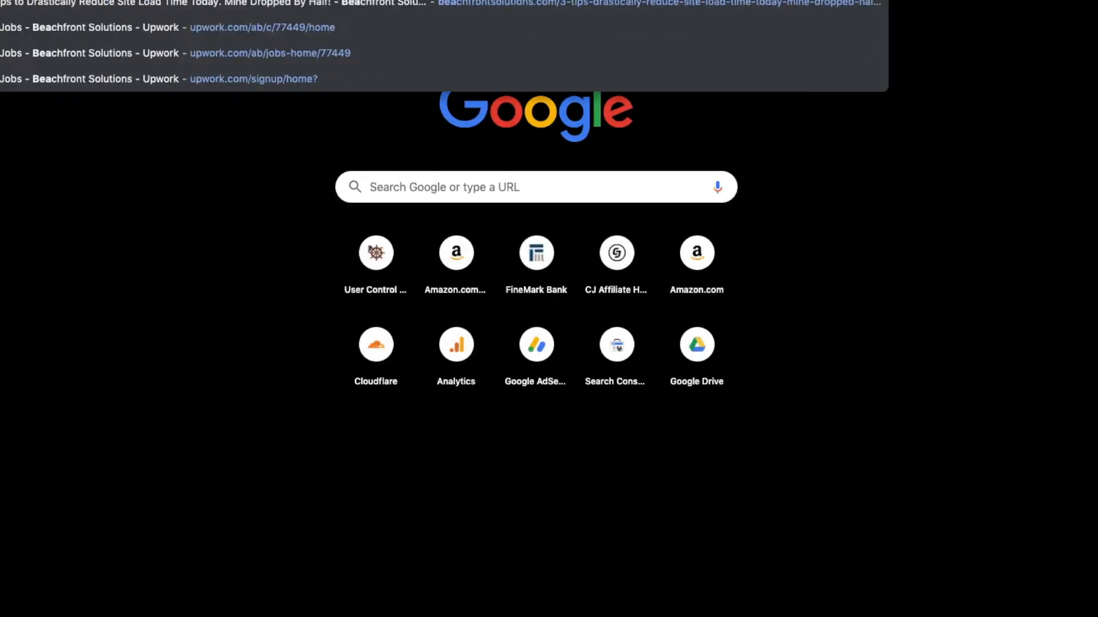
type("frontsolutions.com")
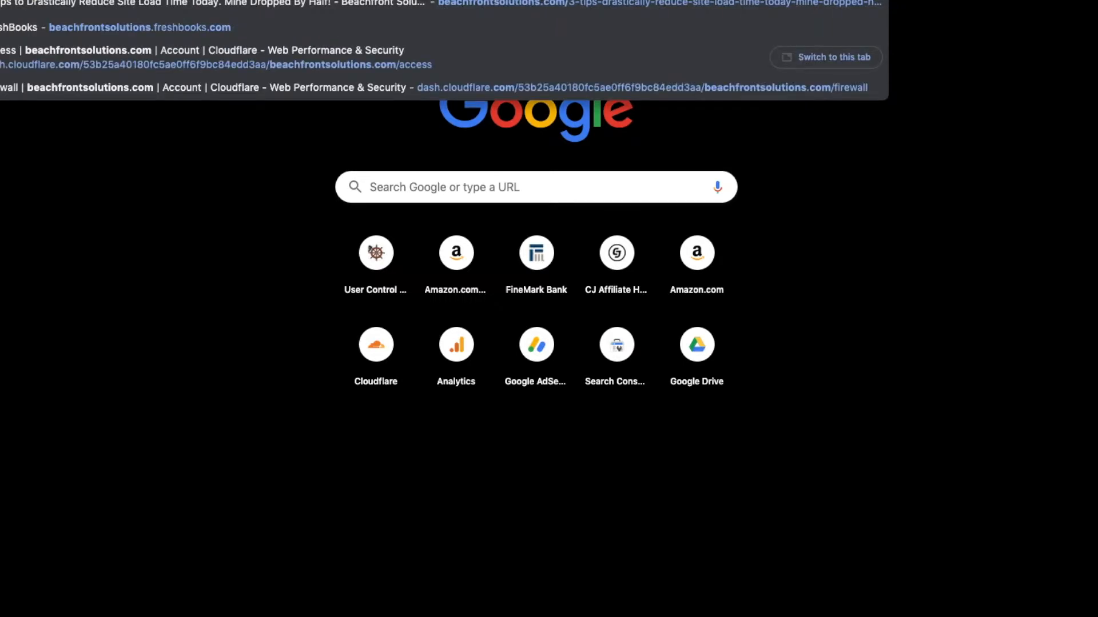
key("Return")
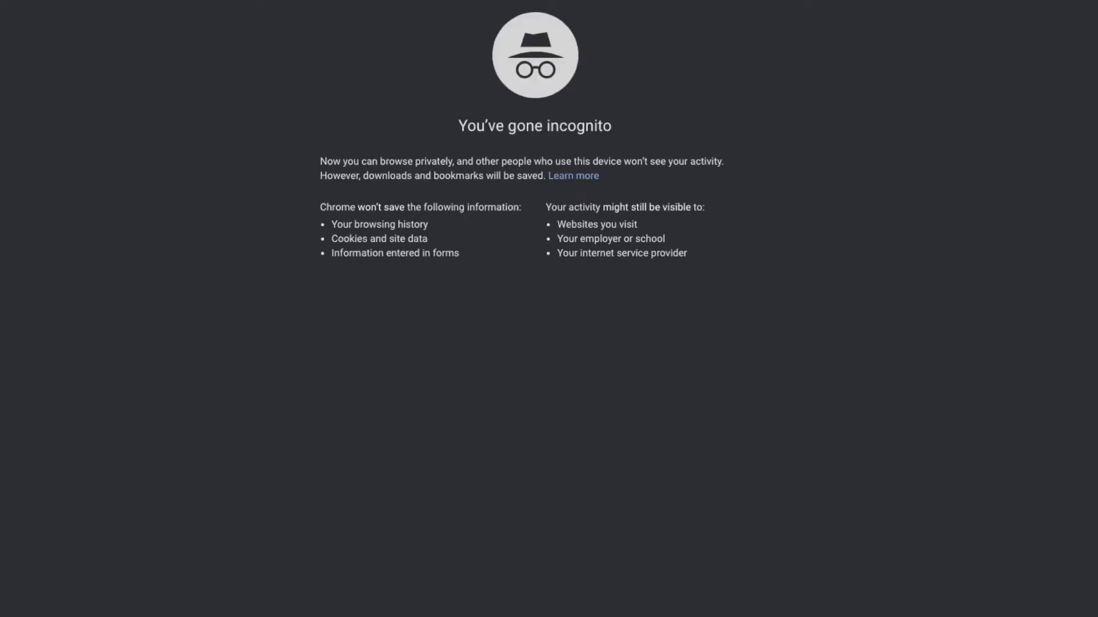
type("bea")
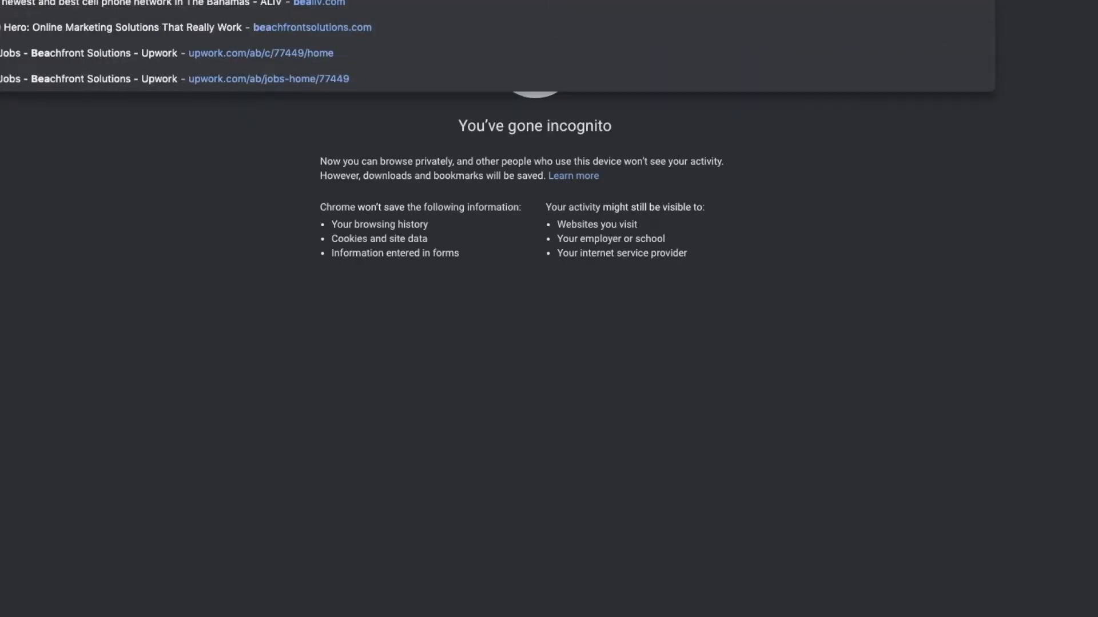
key("Return")
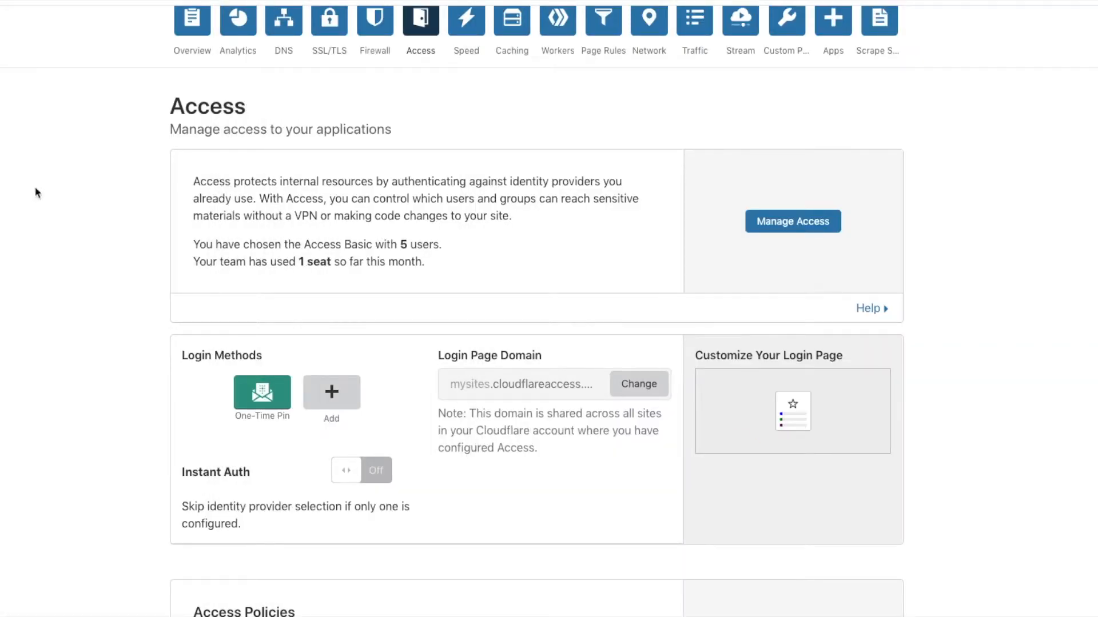
scroll(137, 265, "down", 5)
scroll(138, 265, "down", 5)
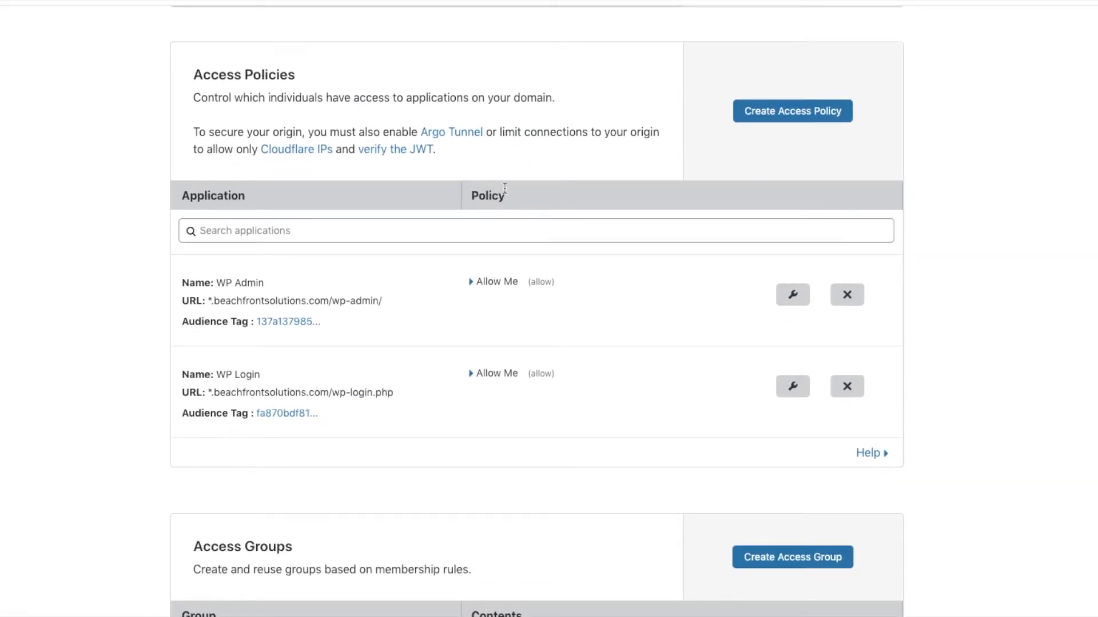
scroll(503, 187, "down", 4)
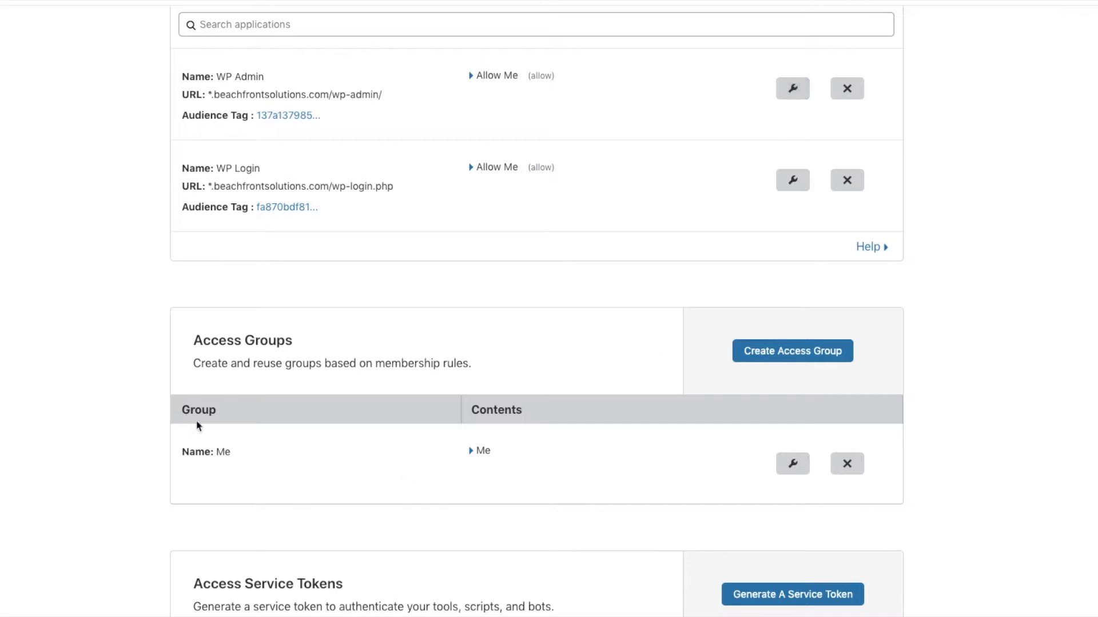
scroll(245, 468, "down", 2)
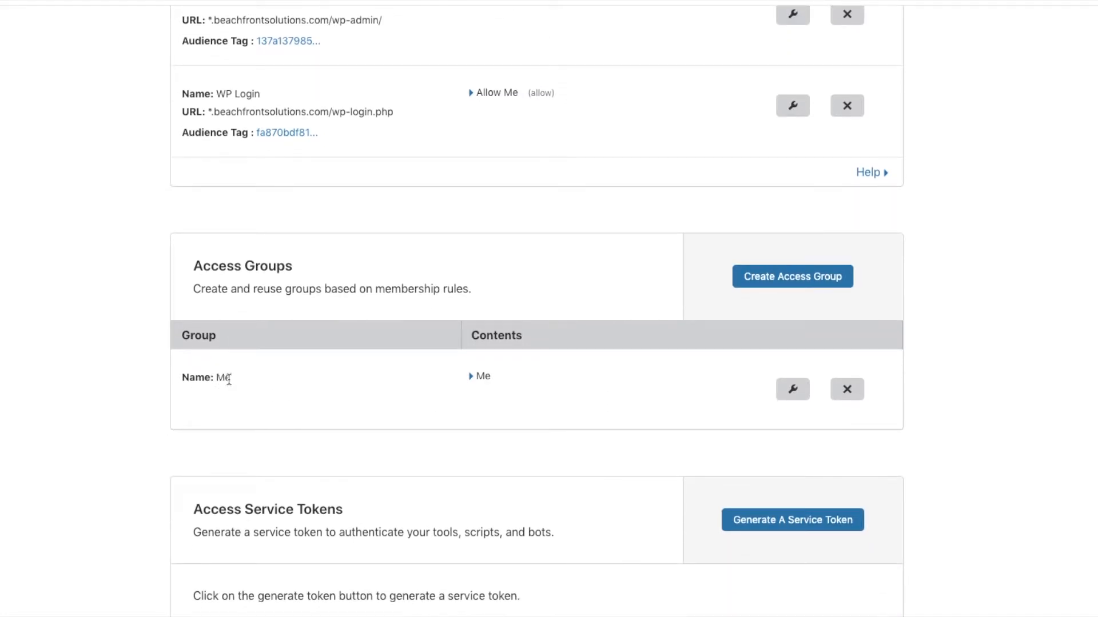
scroll(229, 379, "up", 1)
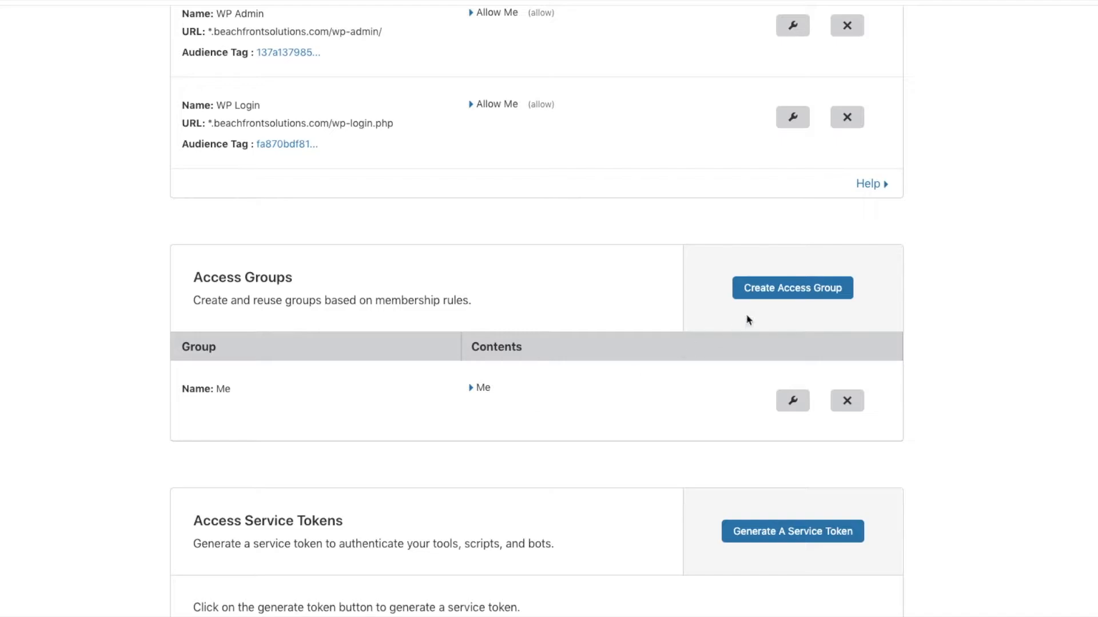
left_click(778, 290)
left_click(358, 219)
type("Content")
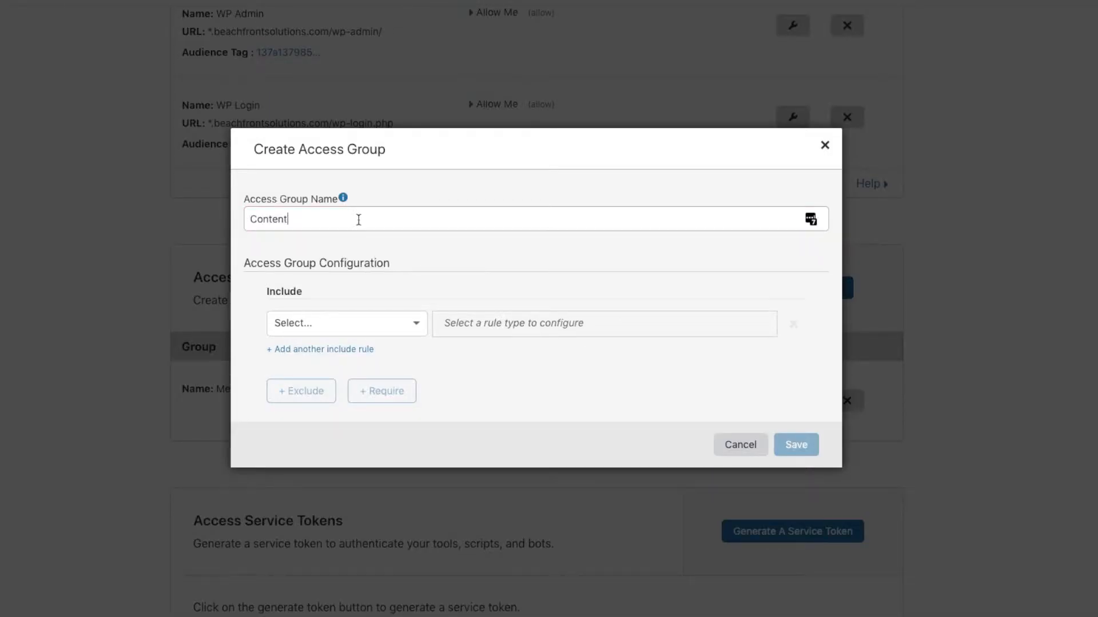
left_click(406, 325)
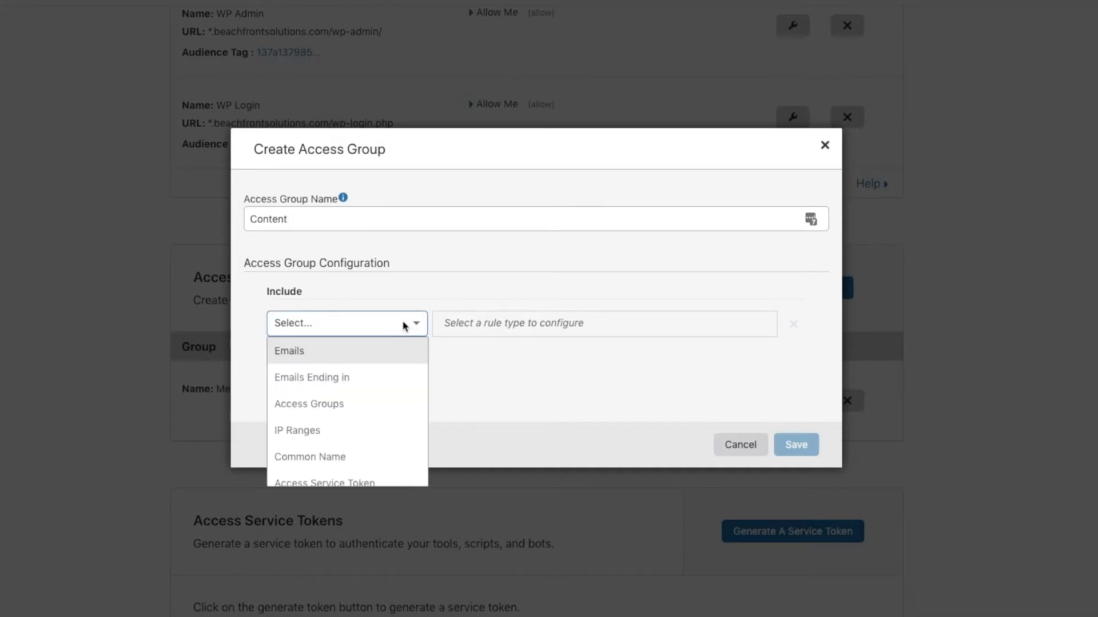
left_click(359, 387)
left_click(500, 317)
type("mydomain.com")
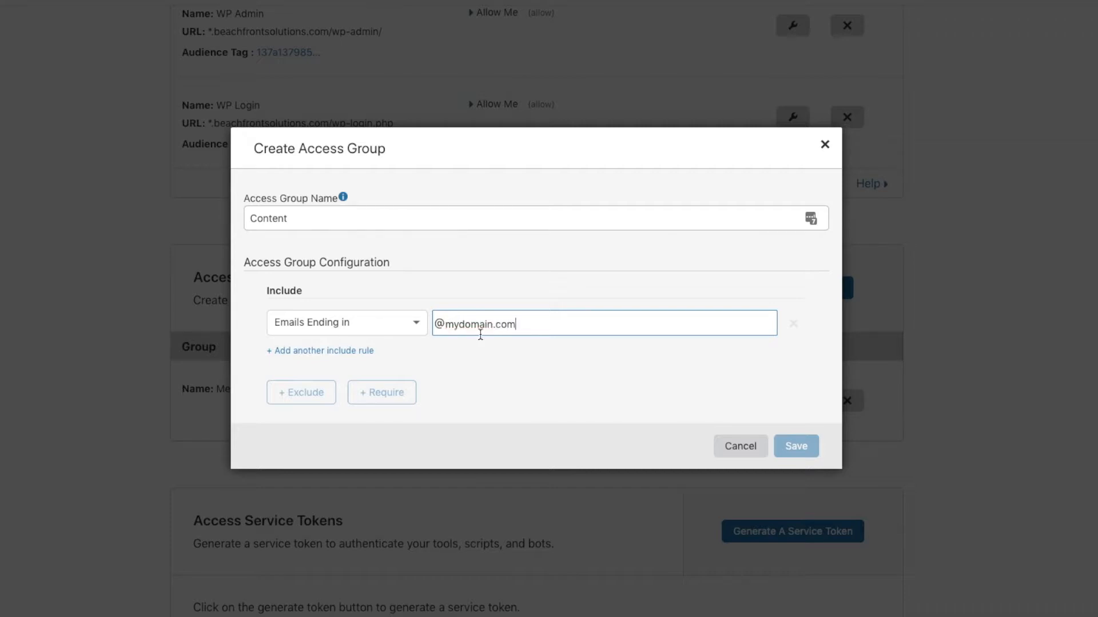
Switch the Content group's include rule to Emails, look through the other rule types and cancel the new group
left_click_drag(532, 323, 353, 318)
key("BackSpace")
left_click(352, 335)
left_click(344, 349)
left_click(526, 321)
left_click(309, 322)
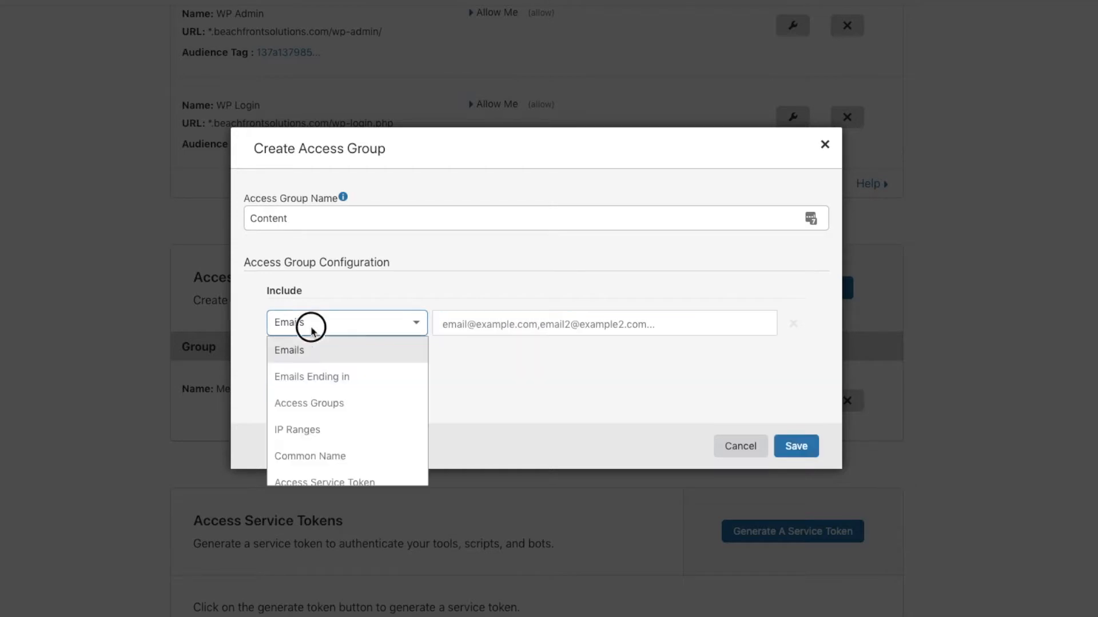
scroll(326, 421, "down", 1)
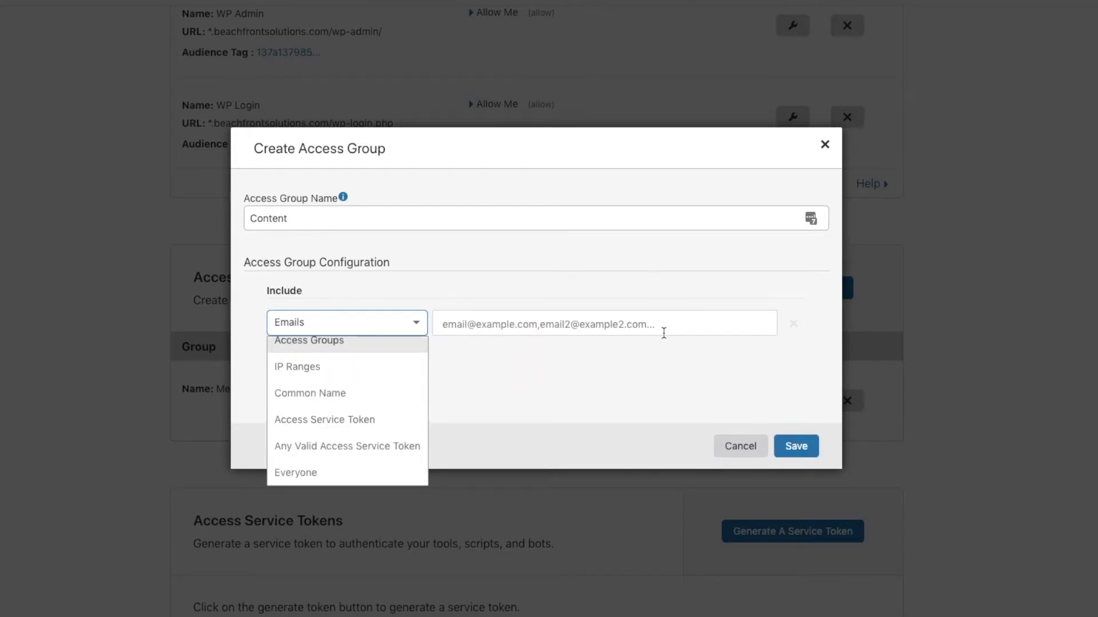
left_click(735, 438)
left_click(736, 441)
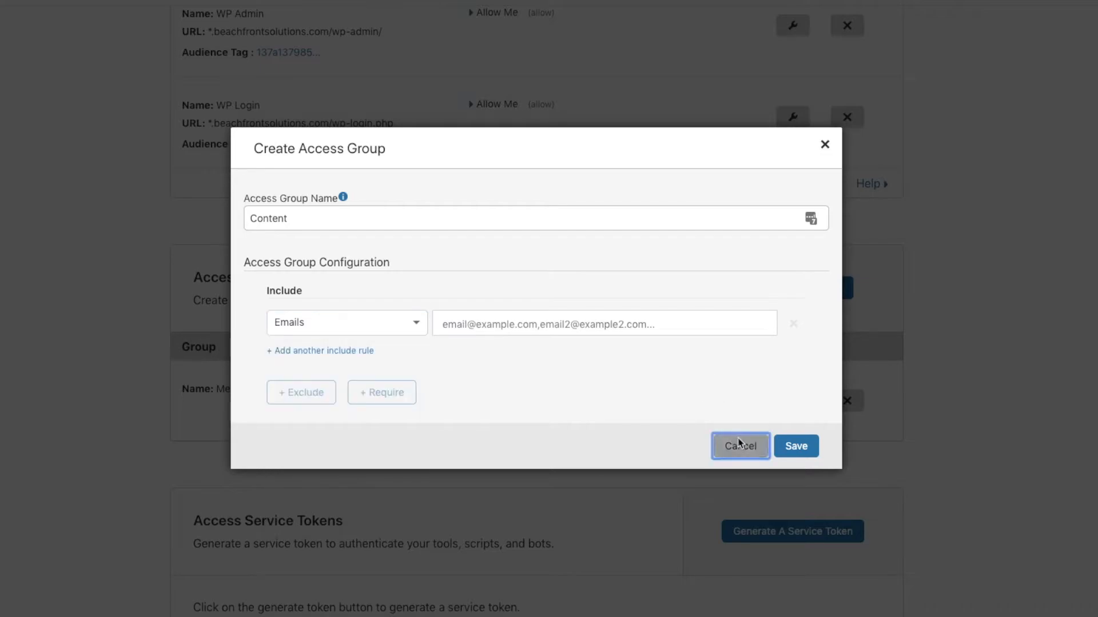
Look at the blank access policy form, and check the application domain settings of the WP Admin policy
scroll(666, 352, "up", 5)
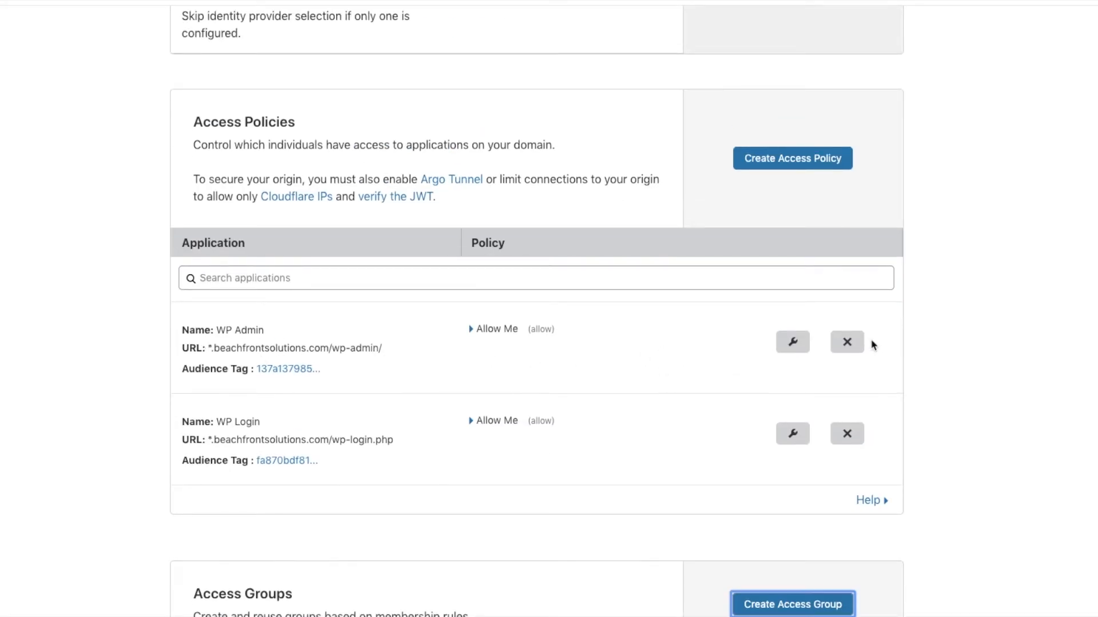
left_click(784, 163)
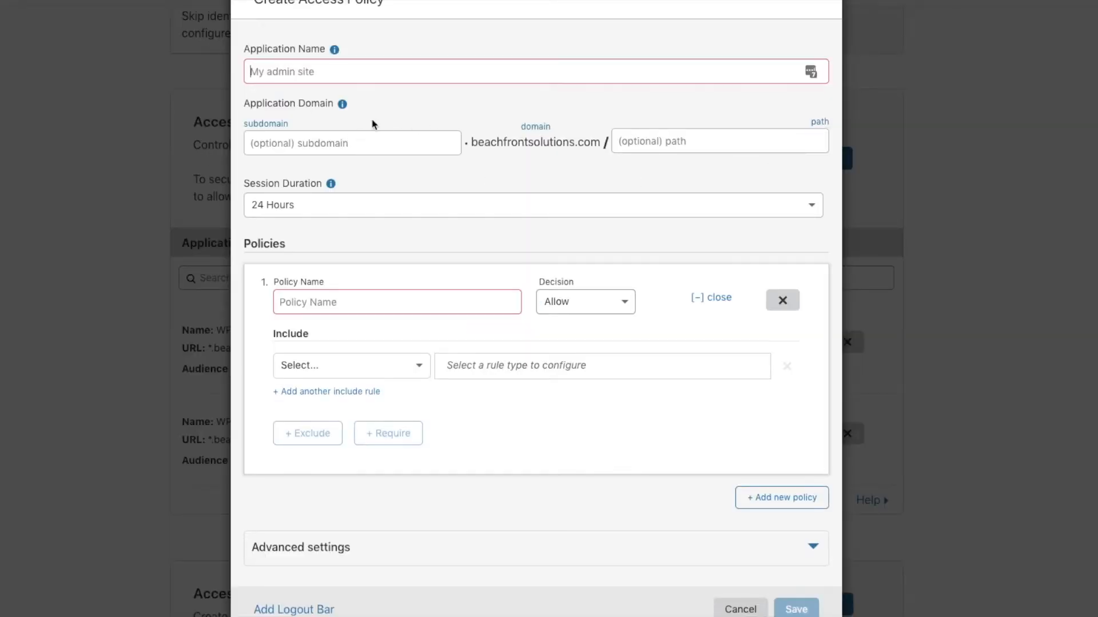
left_click(825, 6)
left_click(790, 343)
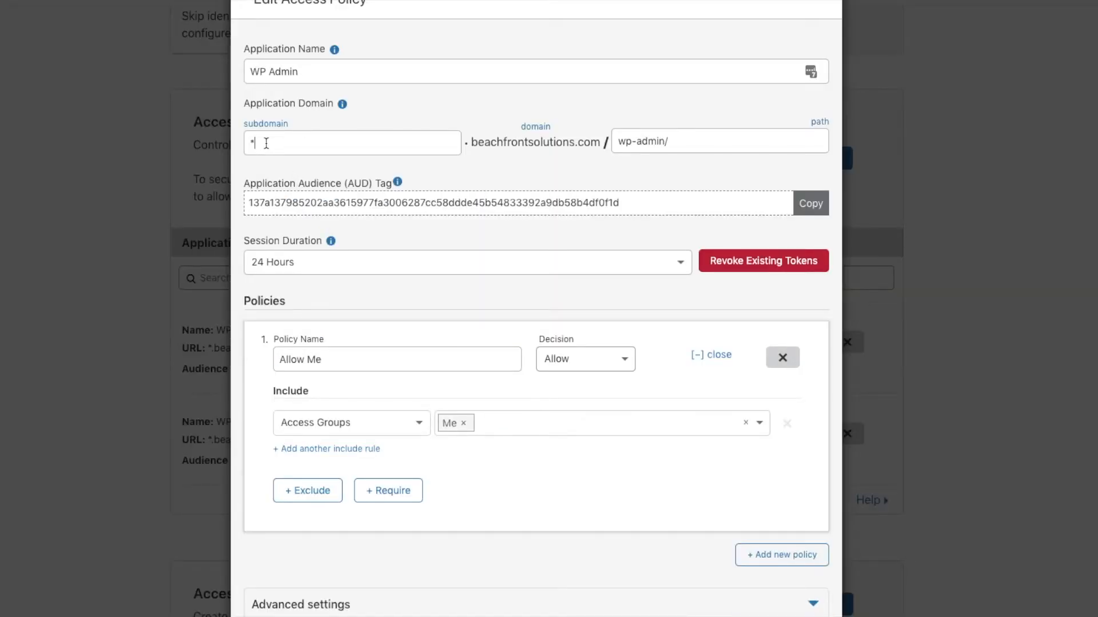
left_click(331, 143)
left_click(824, 6)
Open the WP Login access policy and examine its path and the available session durations
left_click(792, 433)
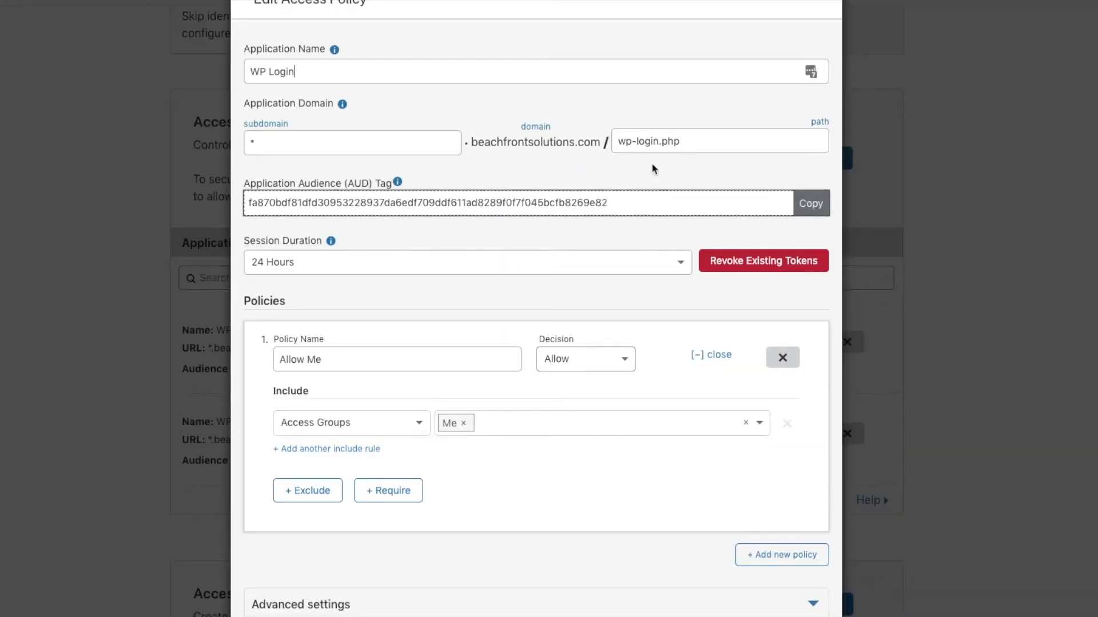
left_click(694, 140)
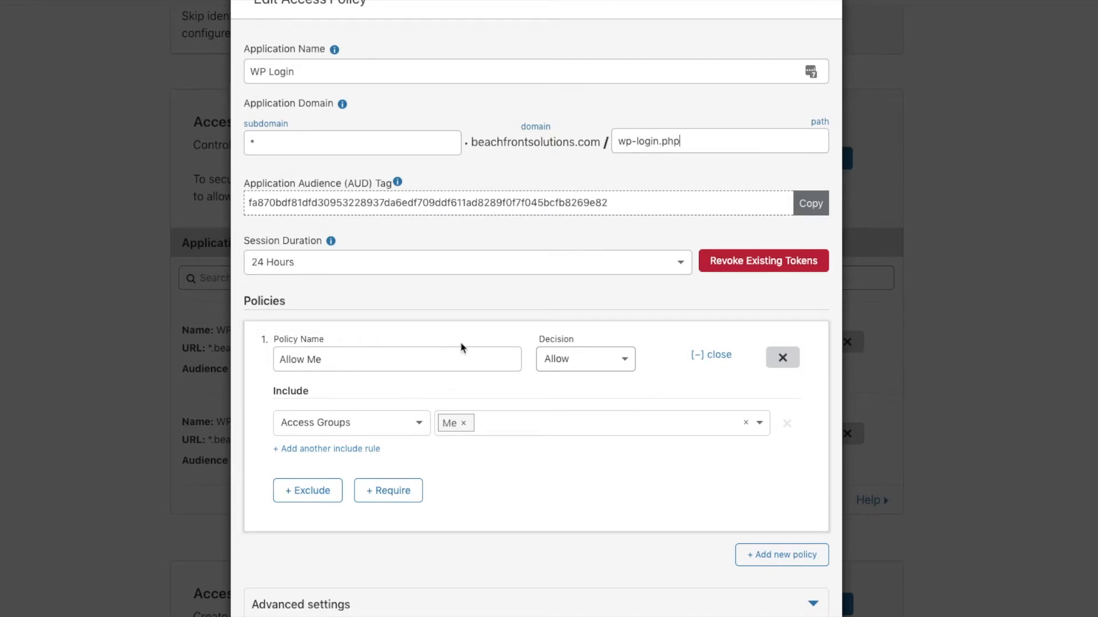
left_click(593, 267)
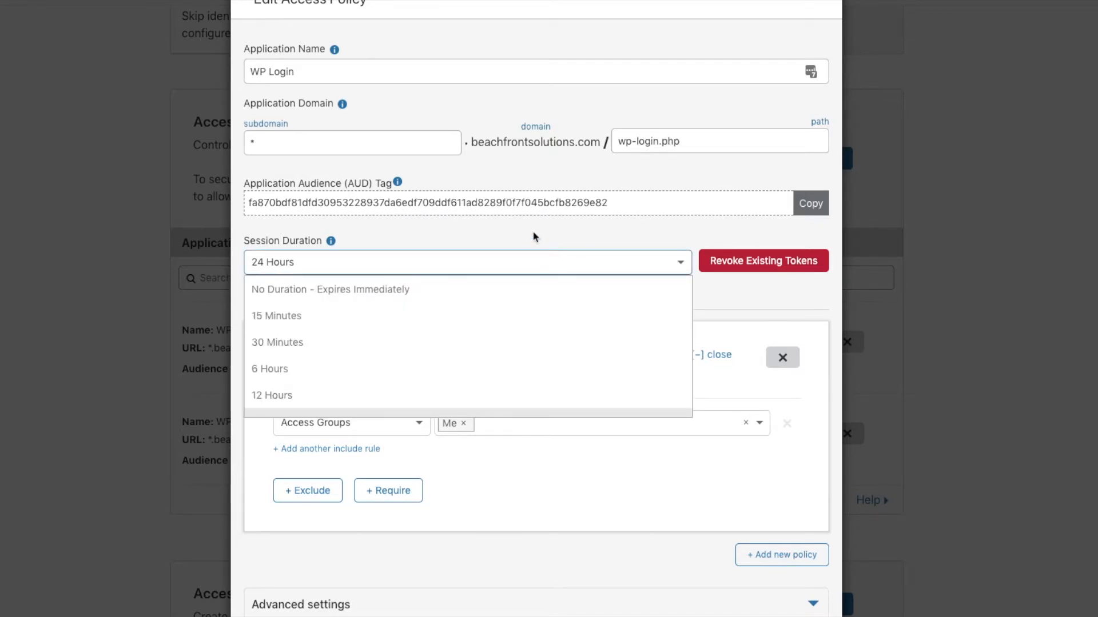
scroll(345, 366, "down", 3)
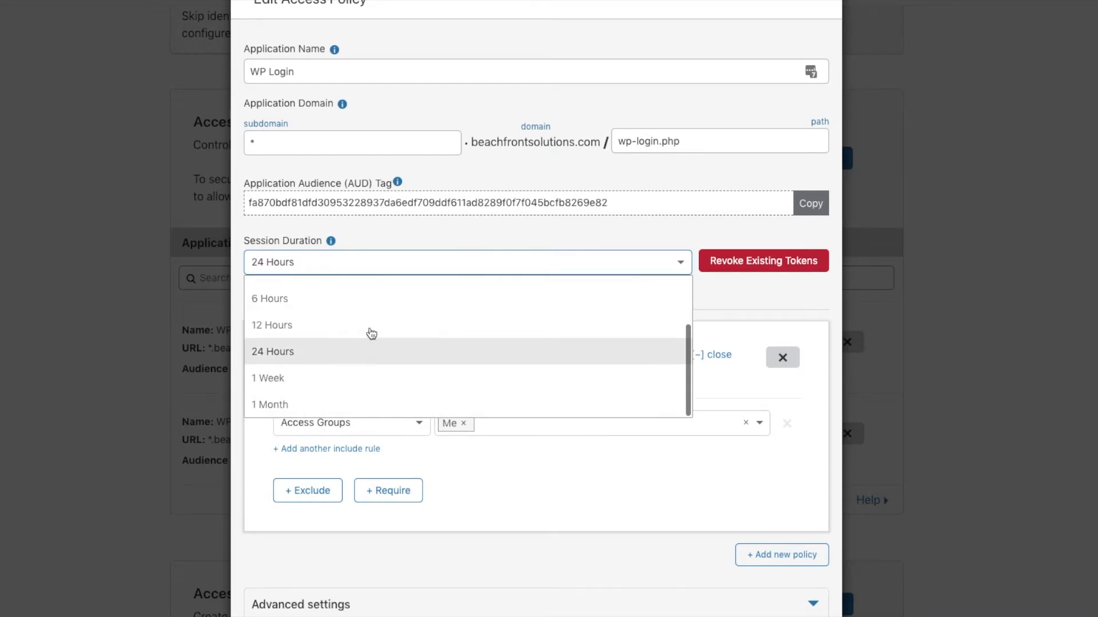
left_click(417, 240)
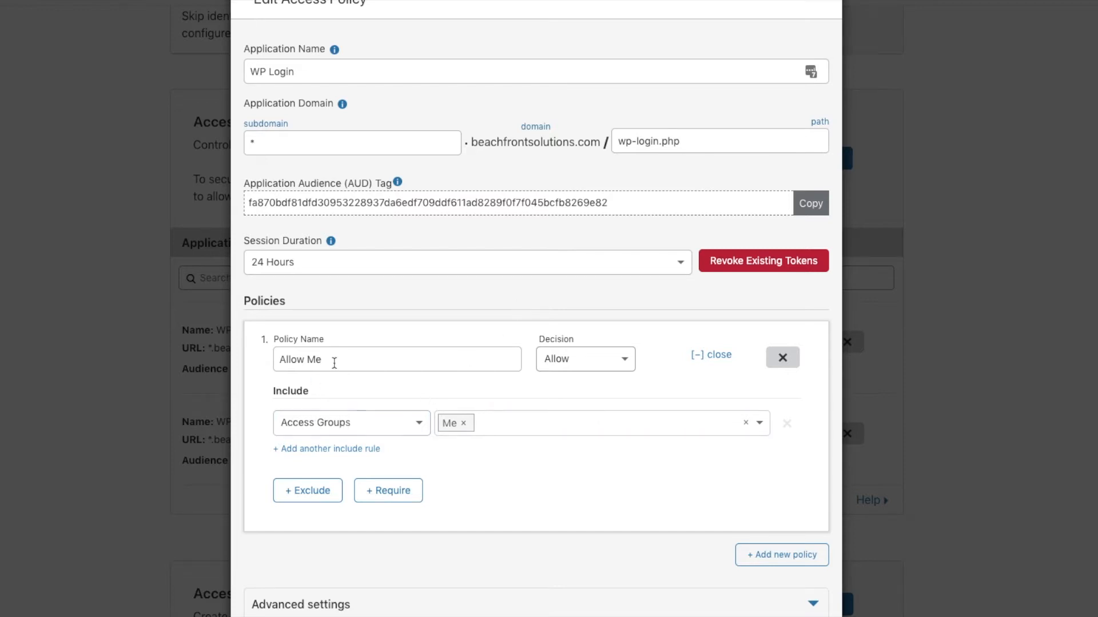
Try adding a second include rule of type Emails to the Allow Me policy, and remove it again
left_click(324, 452)
left_click(359, 454)
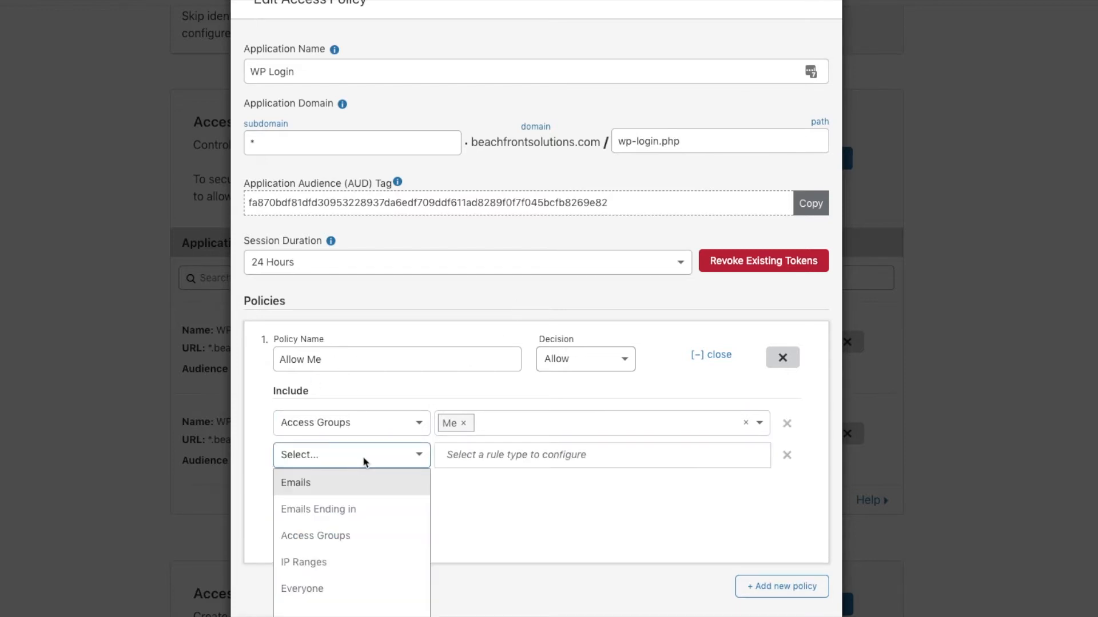
left_click(361, 485)
left_click(374, 463)
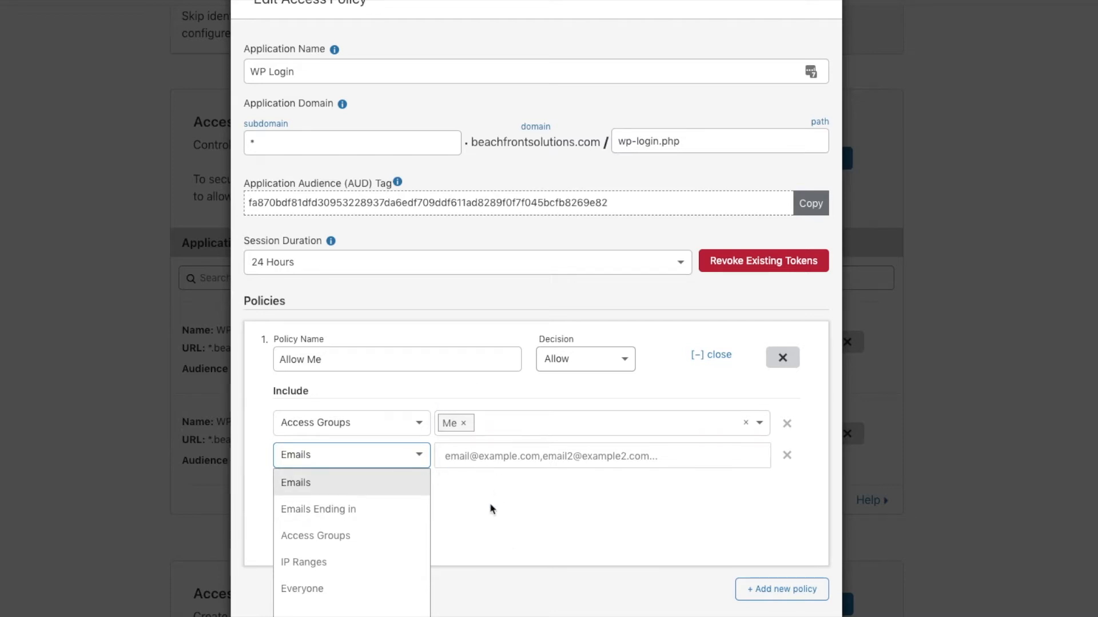
left_click(524, 515)
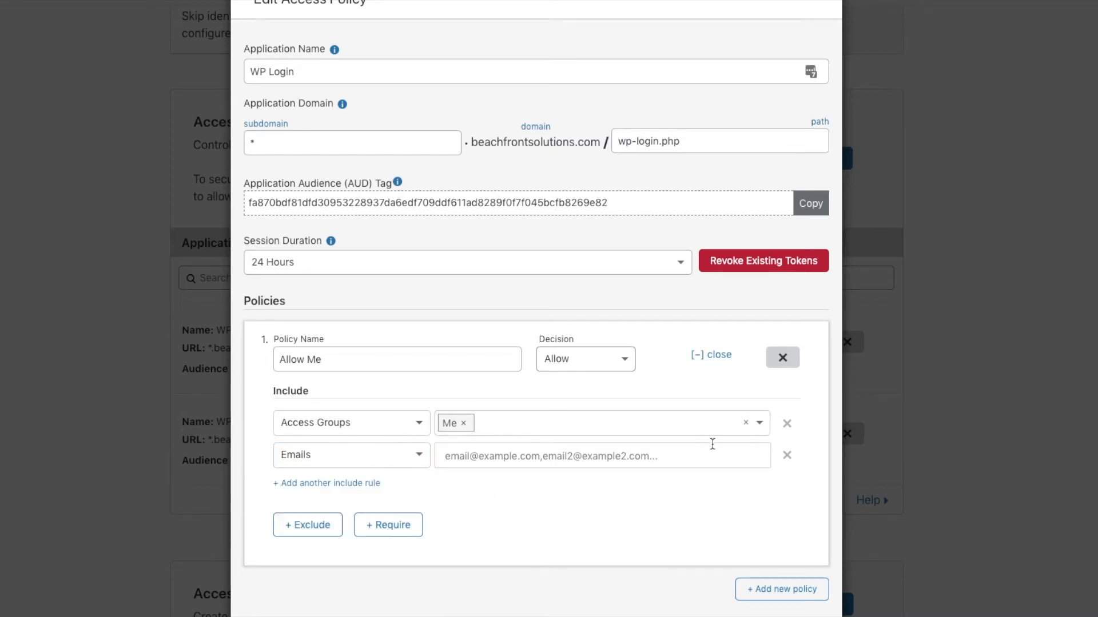
left_click(787, 456)
Revoke the existing tokens of the WP Login application and close its policy without other changes
scroll(521, 530, "down", 2)
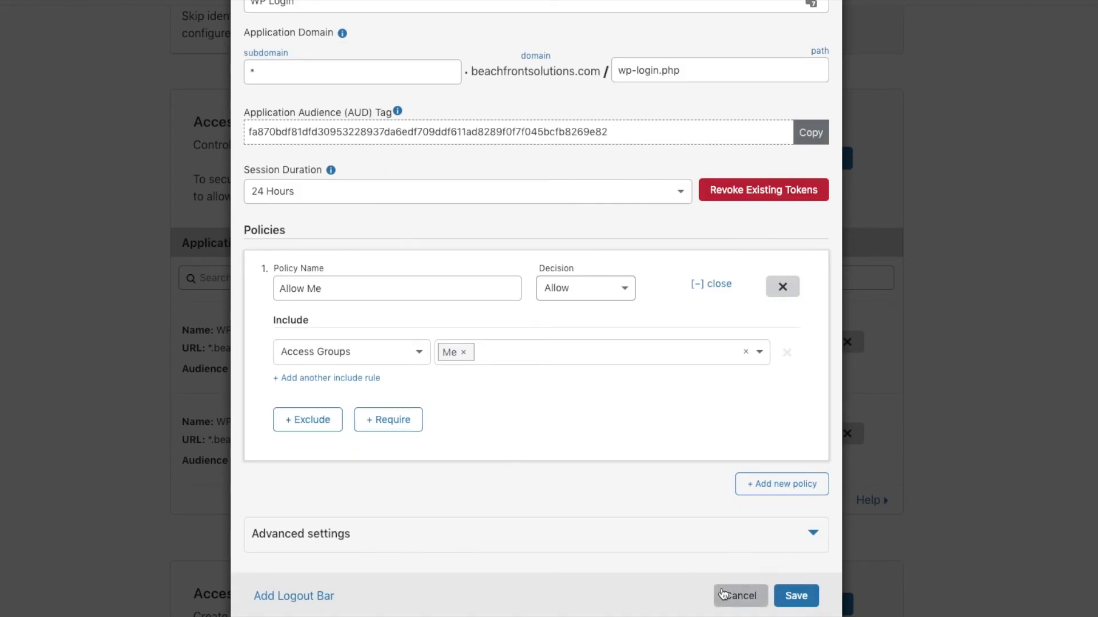
left_click(756, 189)
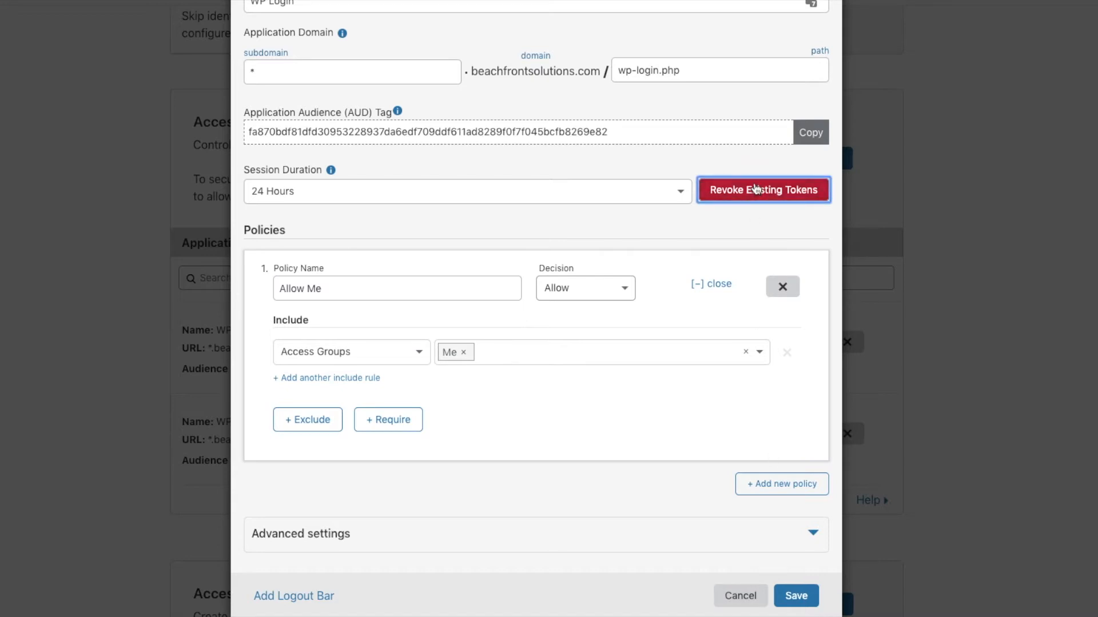
left_click(756, 190)
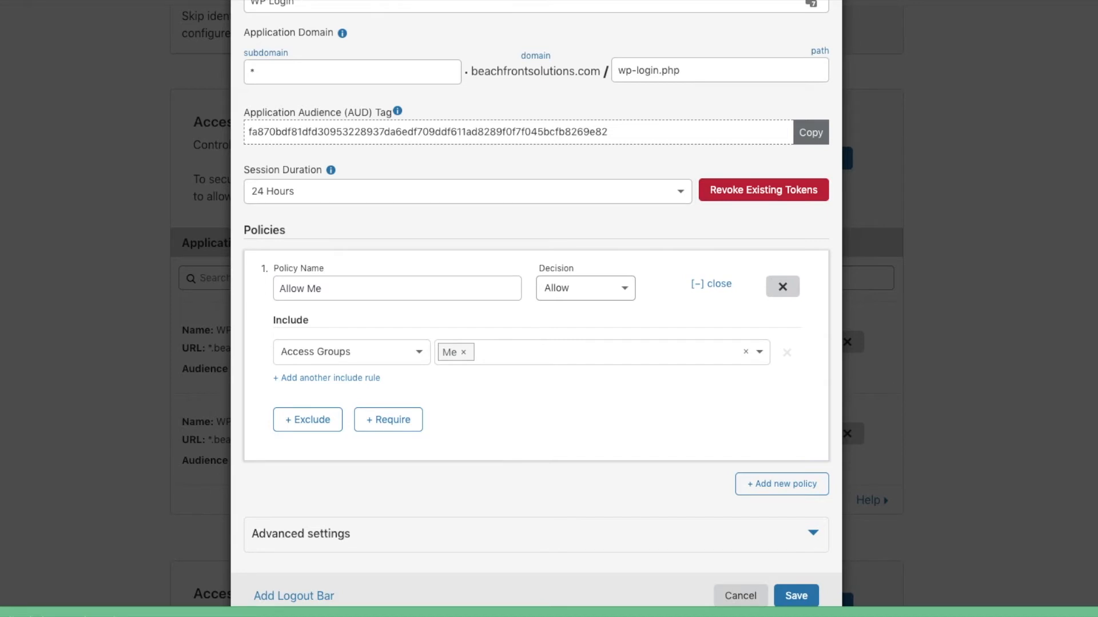
left_click(738, 595)
Revoke the existing tokens of the WP Admin application and close its policy
left_click(789, 346)
left_click(749, 265)
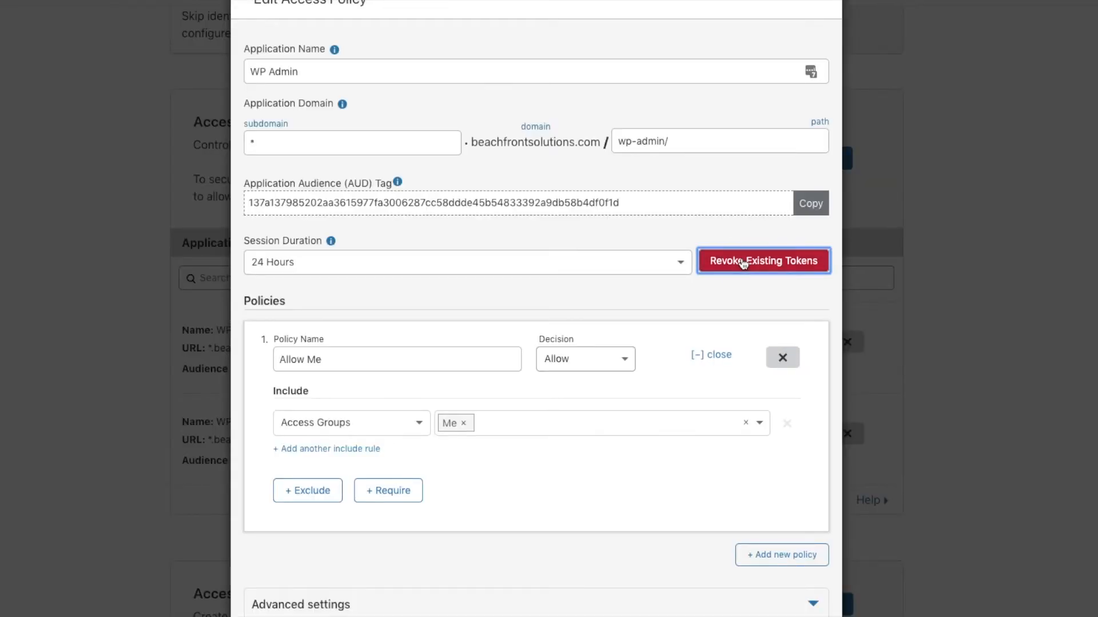
left_click(827, 4)
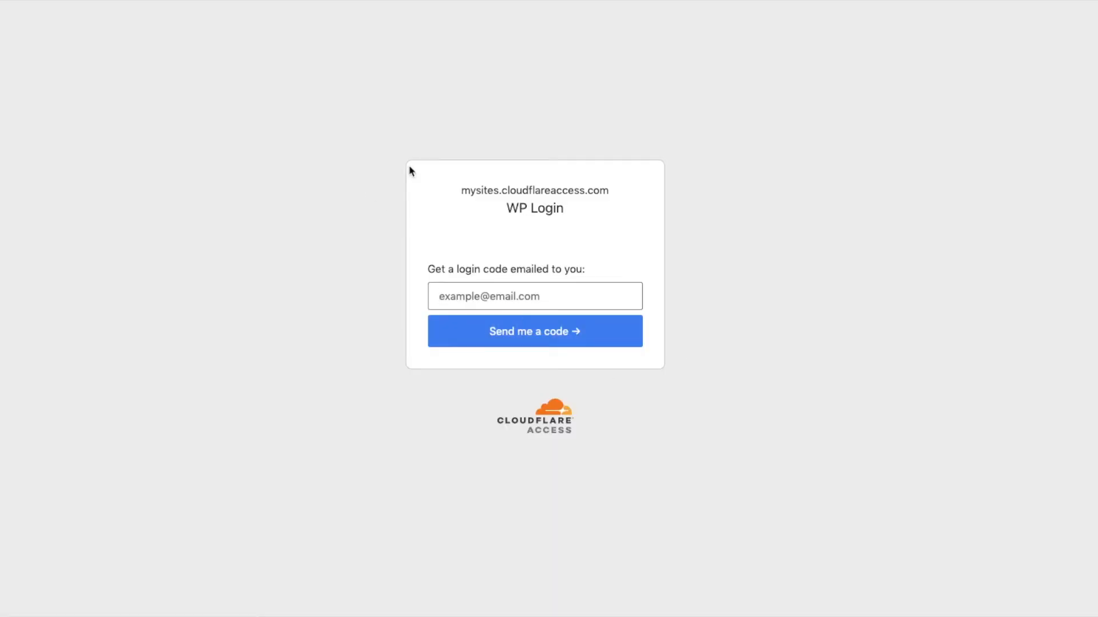
Enter the account's e-mail address on the WP Login access page, and sign in with the login code from the Cloudflare message
type("mik")
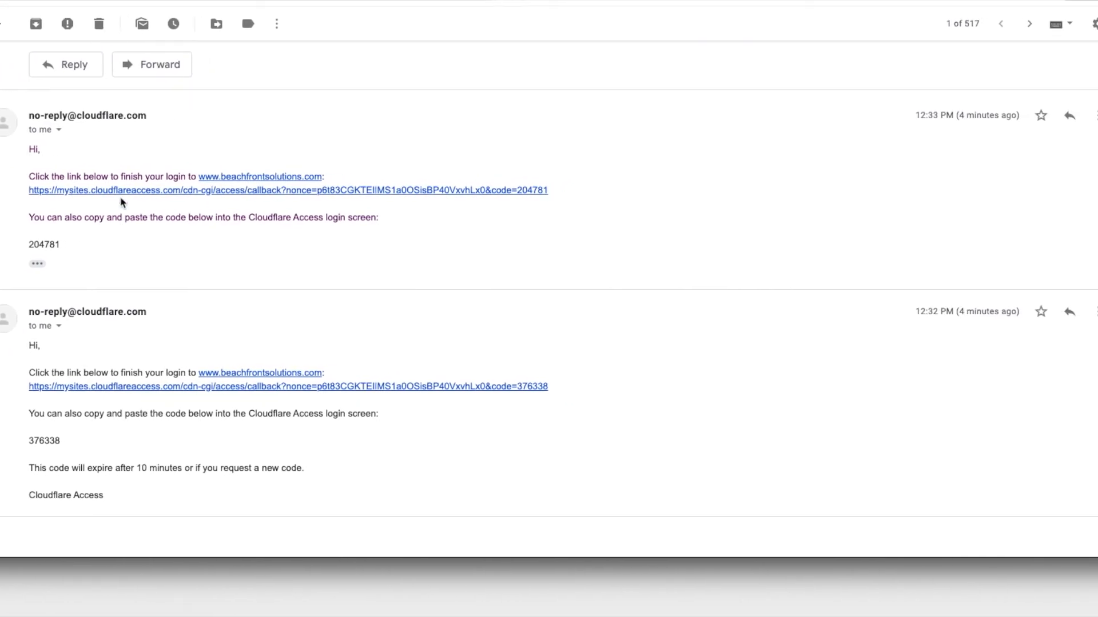
double_click(47, 243)
key("super+c")
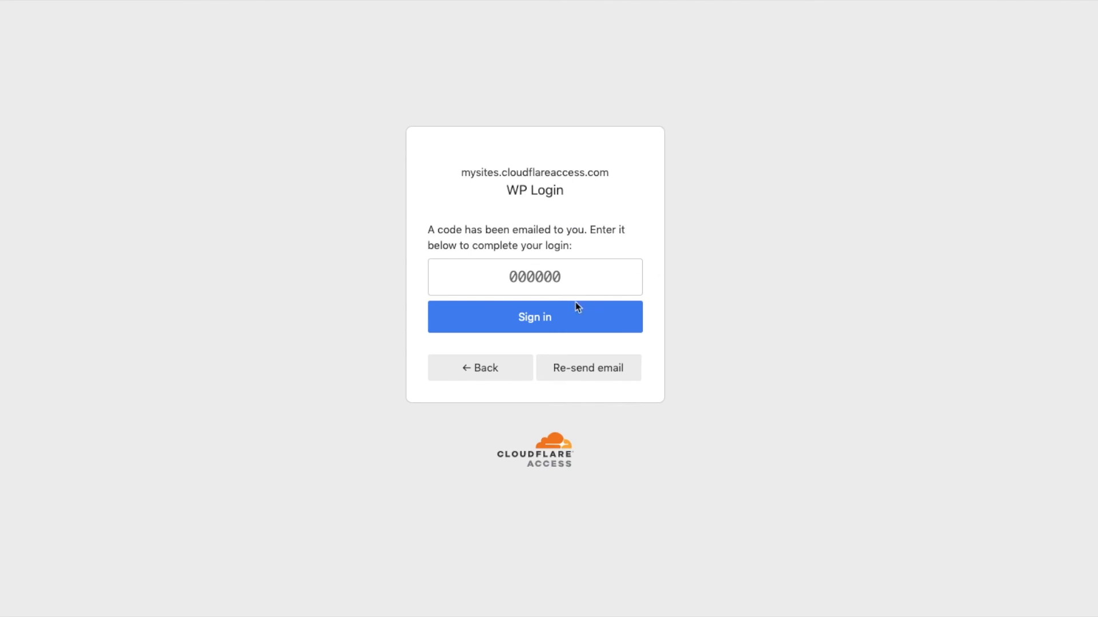
left_click(566, 280)
key("super+v")
left_click(565, 317)
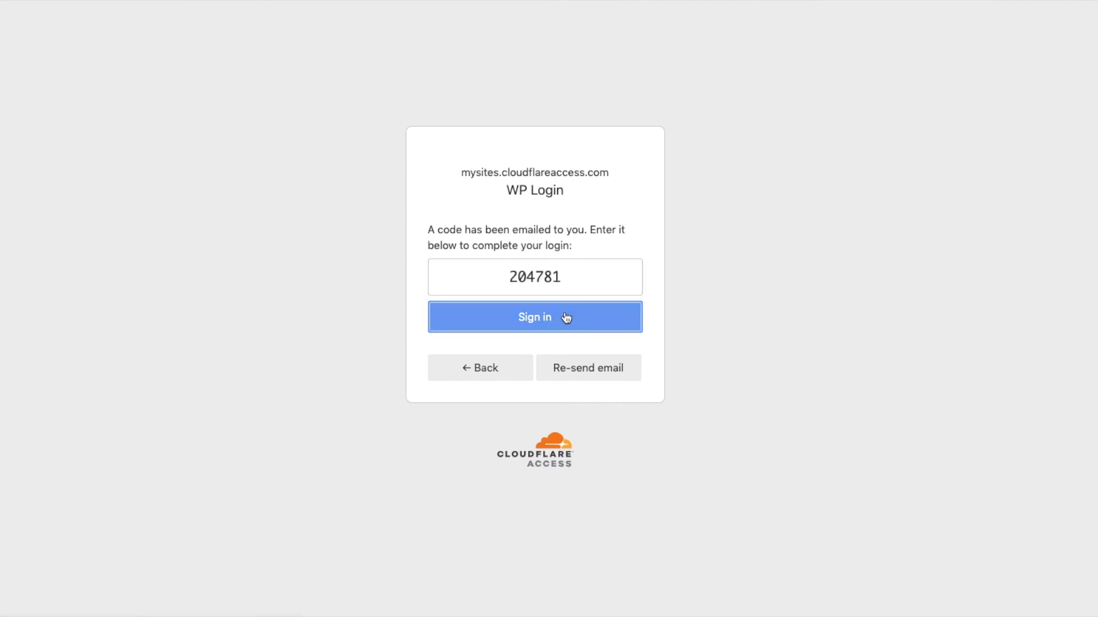